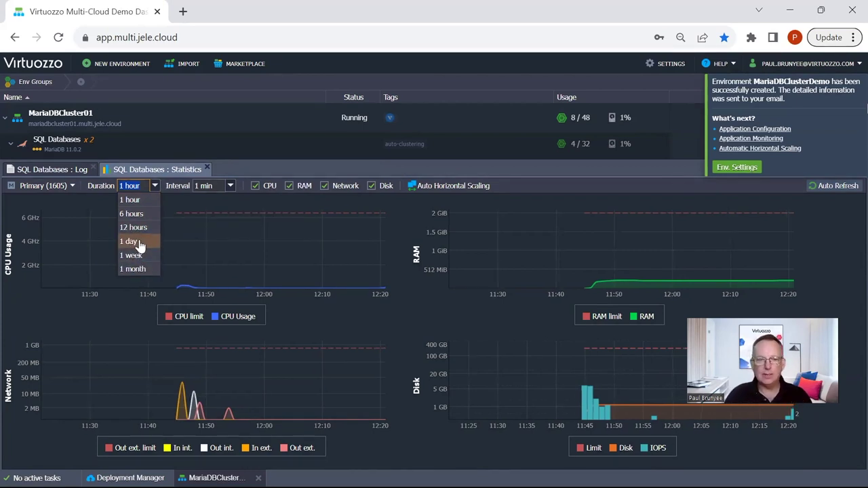
Step: Close the SQL Databases statistics and log views and collapse the MariaDBClusterDemo environment
left_click(236, 170)
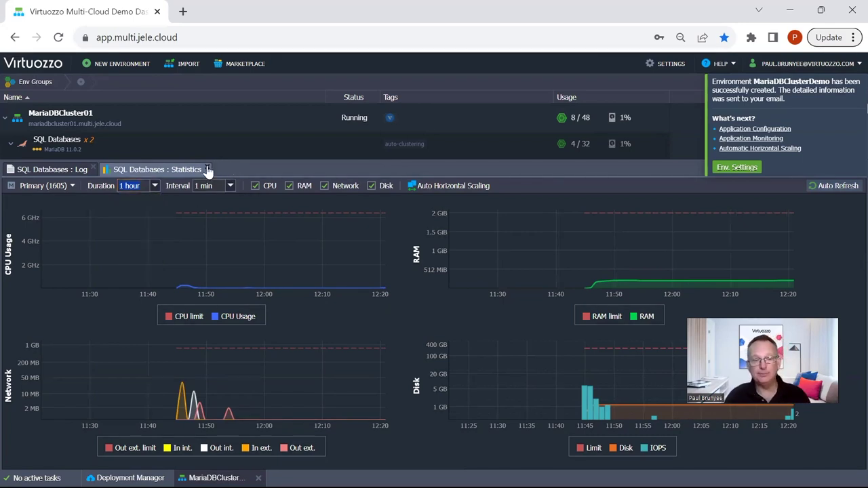
left_click(209, 170)
left_click(94, 169)
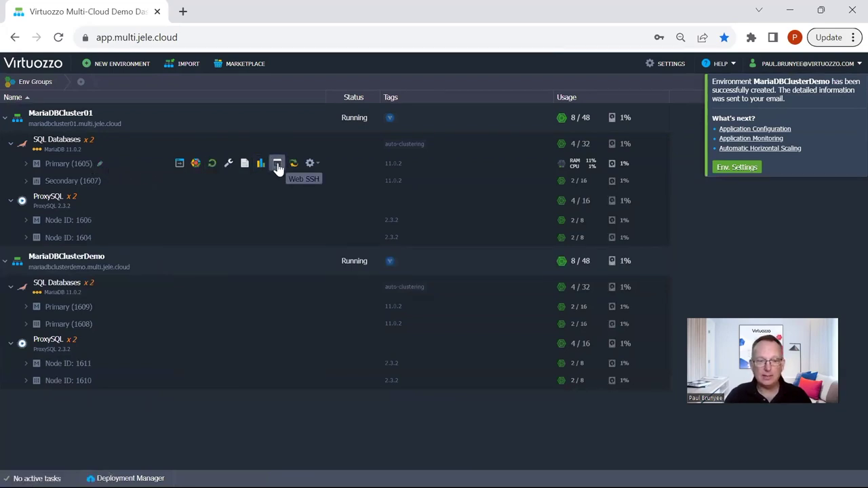
left_click(5, 264)
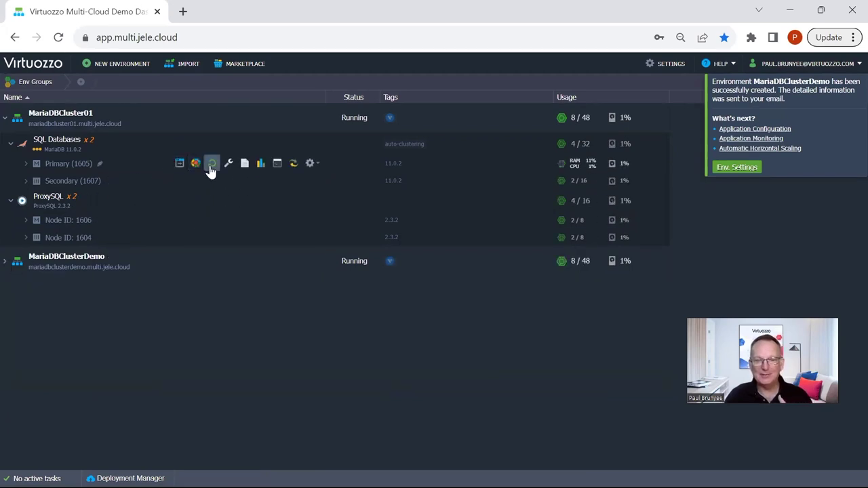
Step: Run uname -a in a Web SSH session on the MariaDBCluster01 primary node (1605), and close the session
left_click(278, 163)
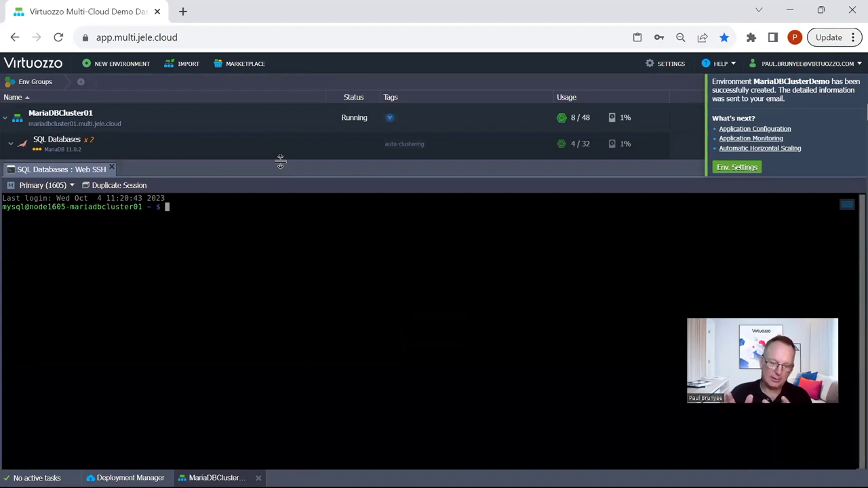
type("uname -a")
key("Return")
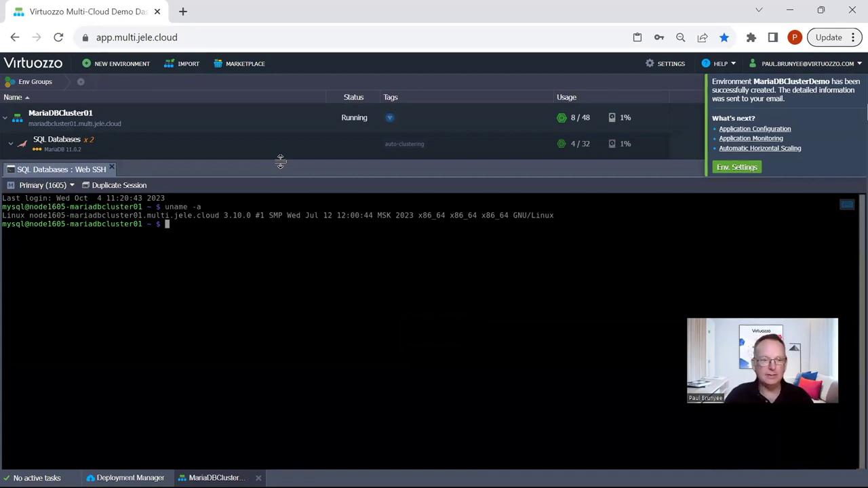
left_click(112, 169)
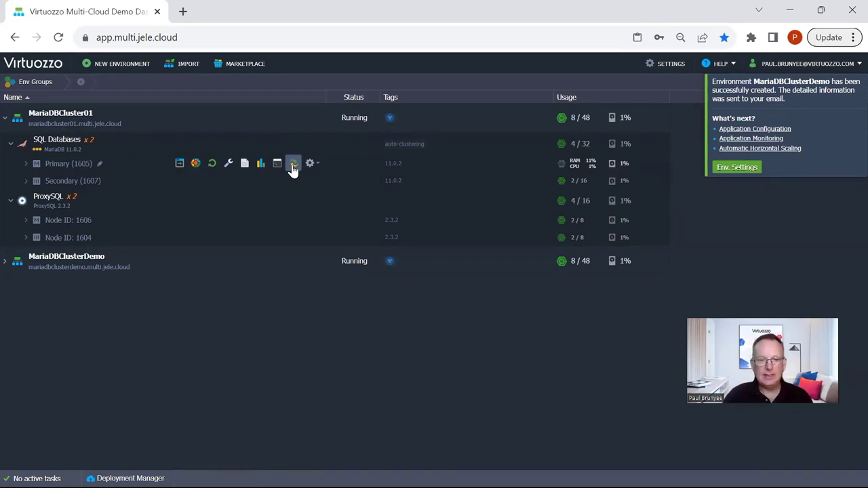
Step: Collapse MariaDBCluster01, show the nodes of MariaDBClusterDemo instead, and dismiss the environment creation notification
left_click(316, 169)
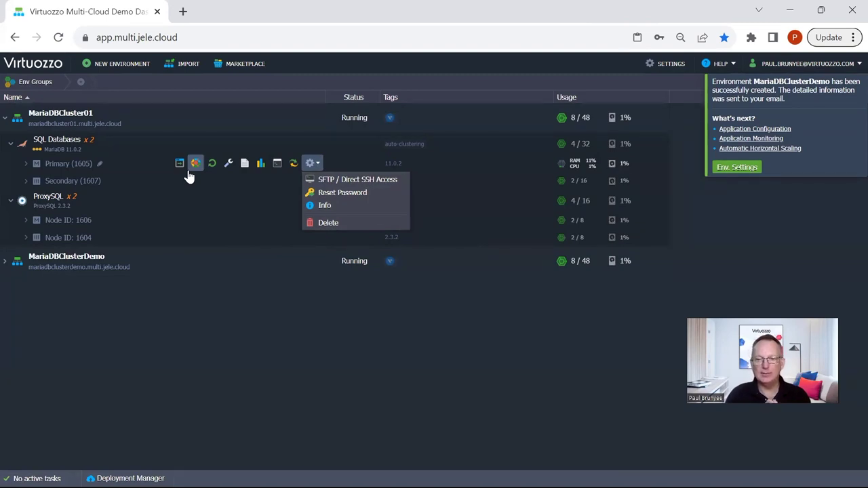
left_click(6, 119)
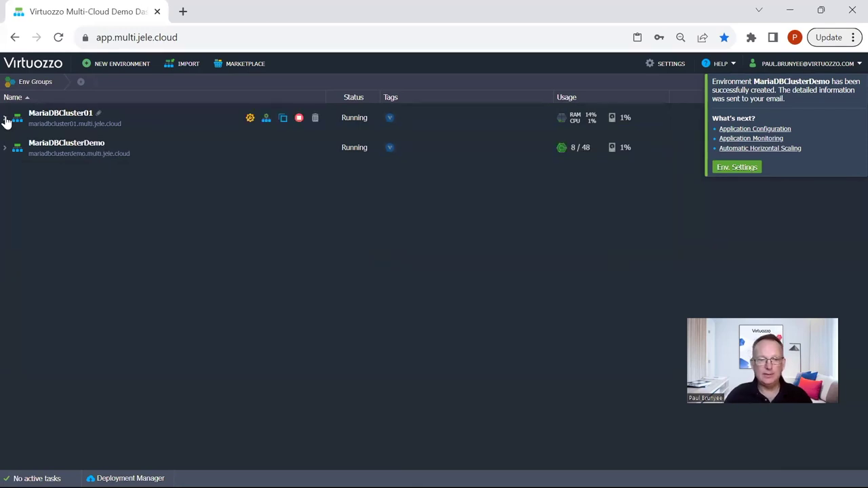
left_click(6, 150)
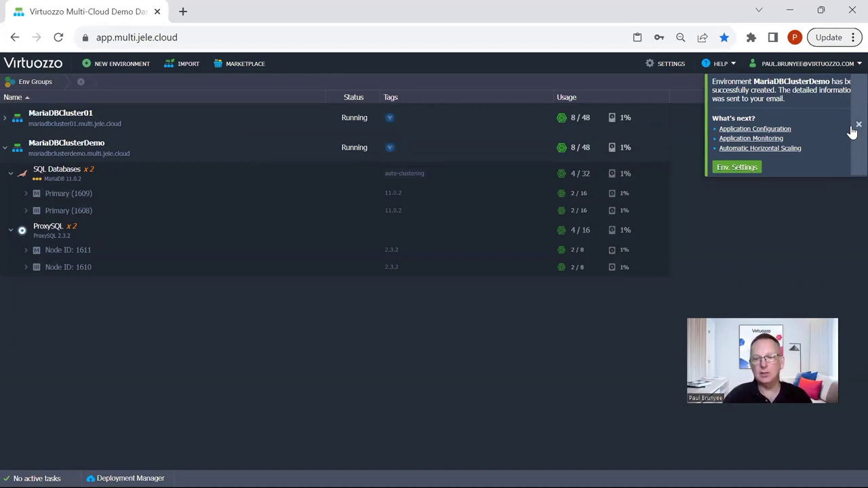
left_click(857, 128)
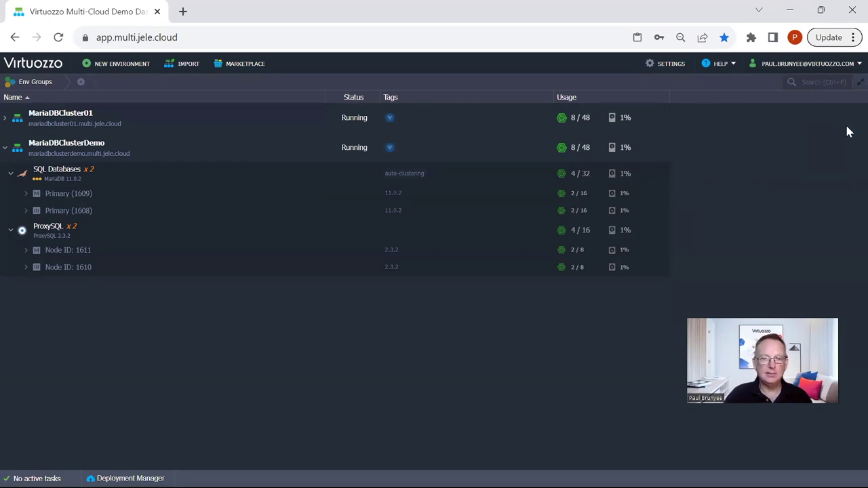
Step: Review the Custom Domains, Custom SSL, SSH Access and Endpoints settings of MariaDBClusterDemo
mouse_move(237, 205)
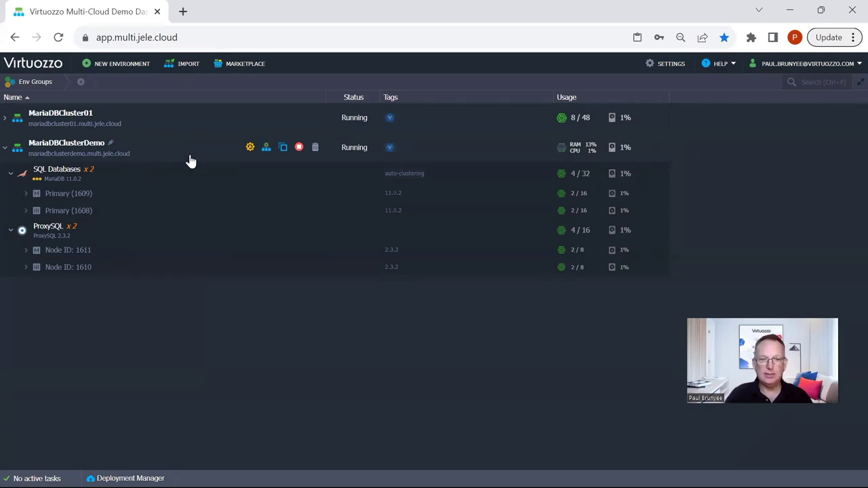
left_click(251, 148)
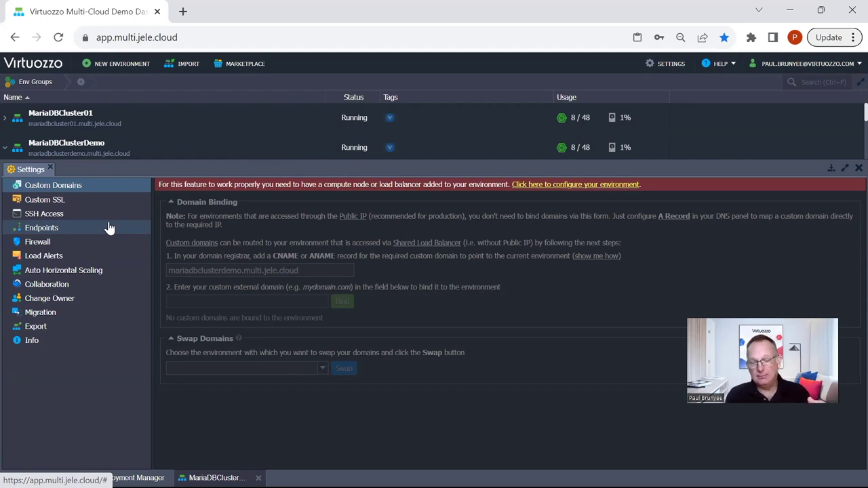
left_click(59, 199)
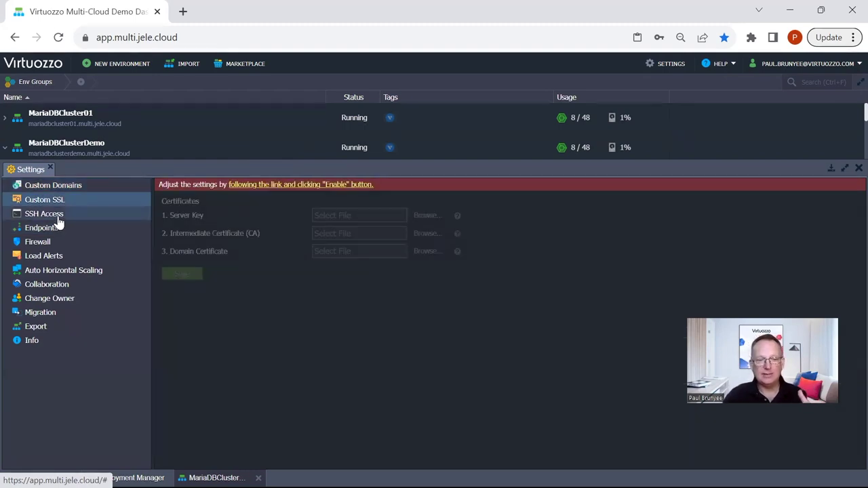
left_click(59, 218)
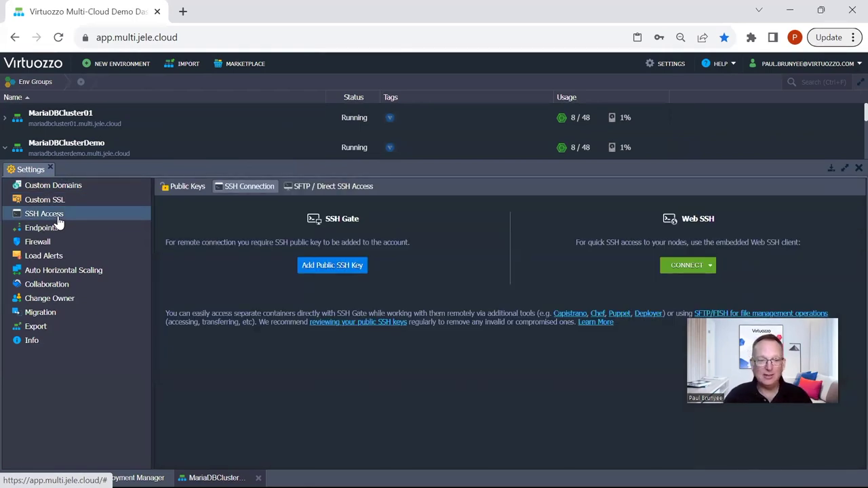
left_click(42, 230)
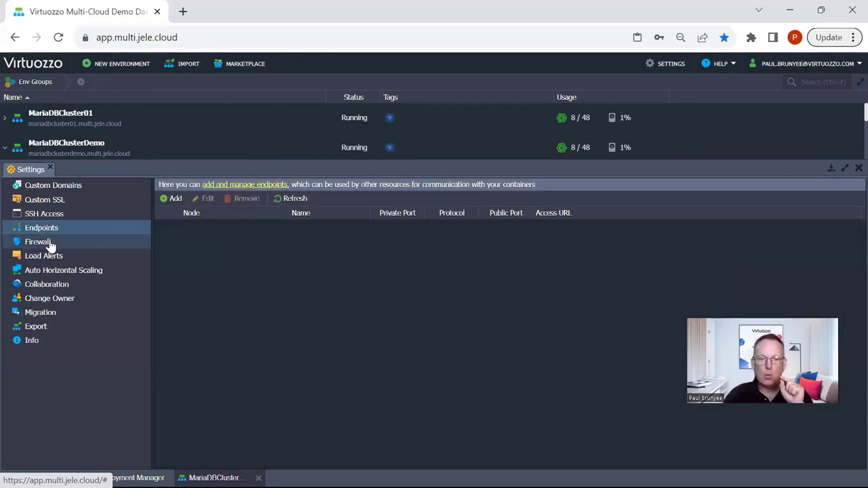
Step: Start an auto horizontal scaling trigger on CPU load for SQL Databases, enabling both Add Nodes and Remove Nodes
left_click(66, 272)
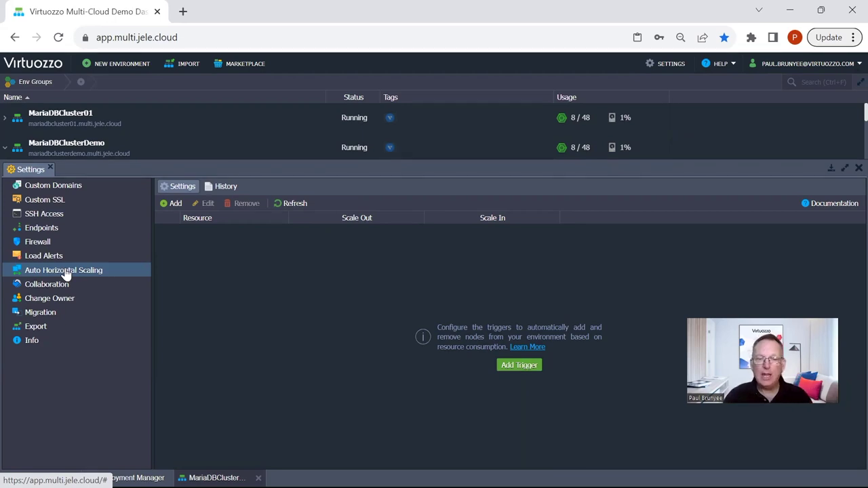
left_click(175, 205)
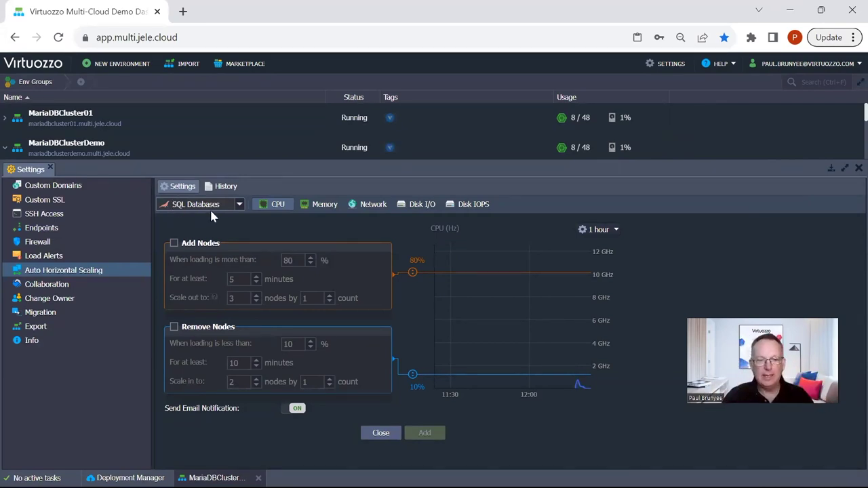
left_click(240, 206)
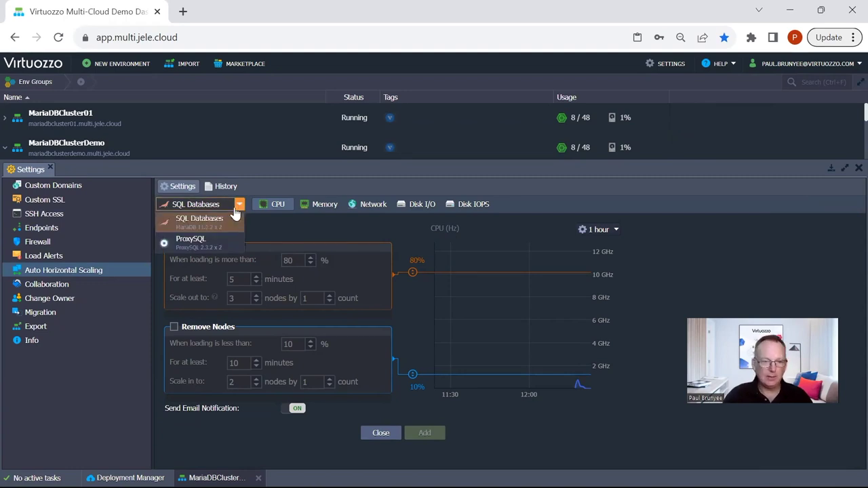
left_click(186, 223)
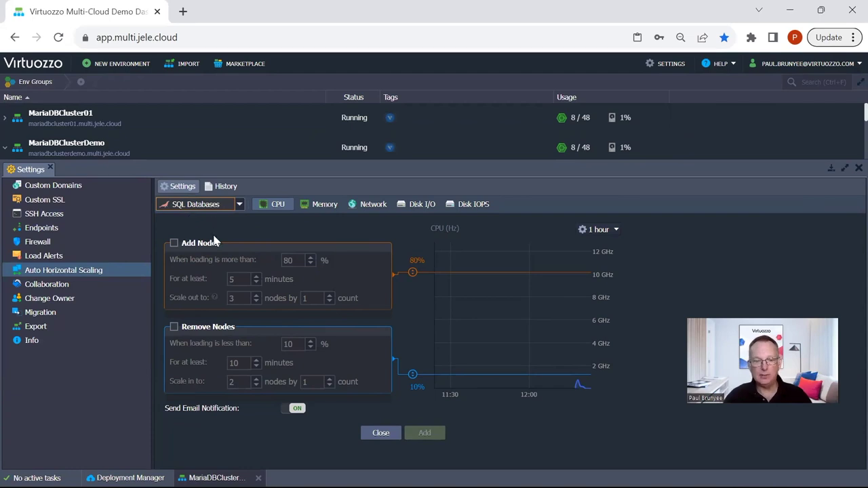
left_click(174, 244)
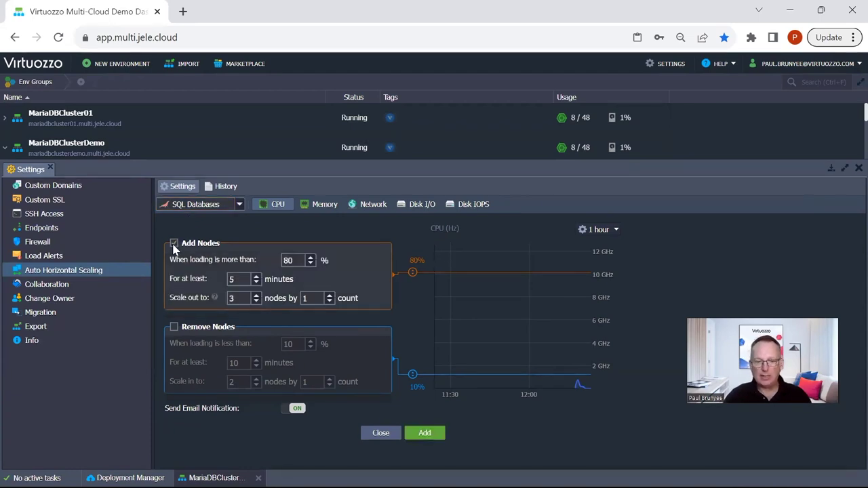
left_click(174, 326)
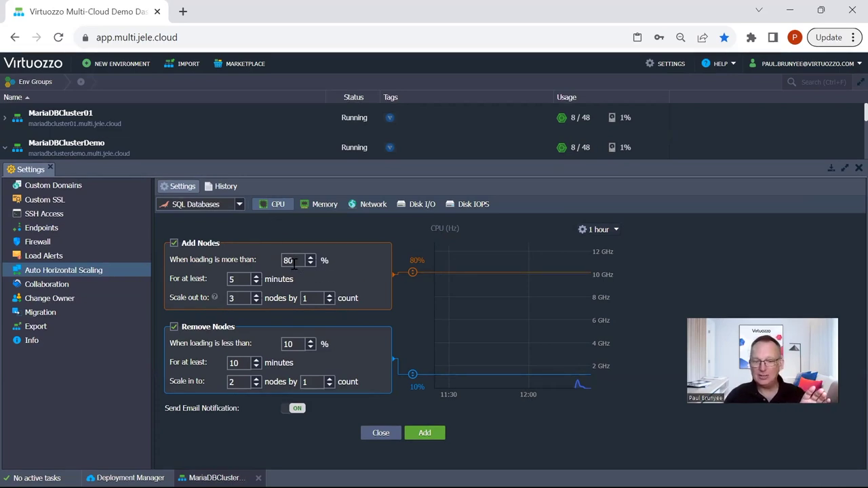
Step: Try a scale-out limit of 5 nodes in the Add Nodes condition, and return it to 3 nodes
left_click(256, 298)
left_click(255, 297)
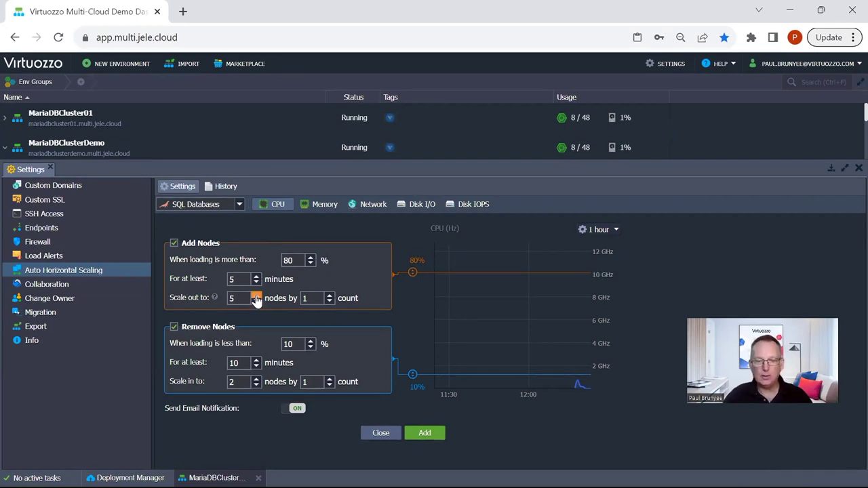
left_click(255, 303)
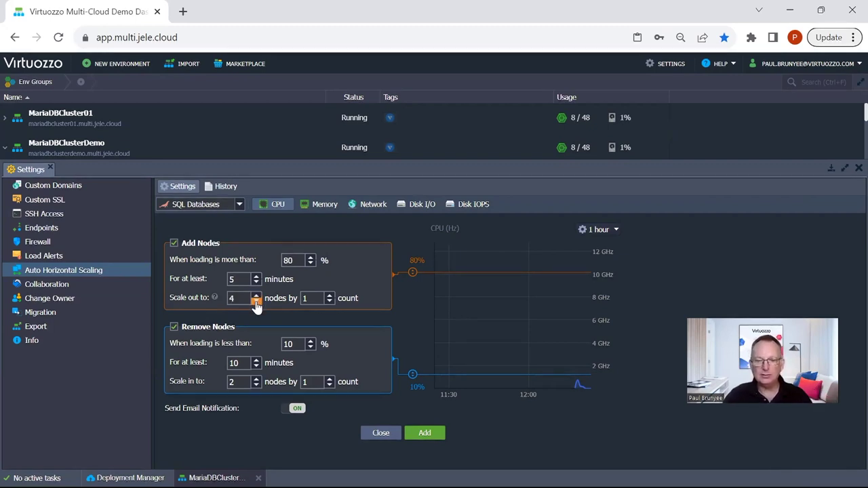
left_click(256, 302)
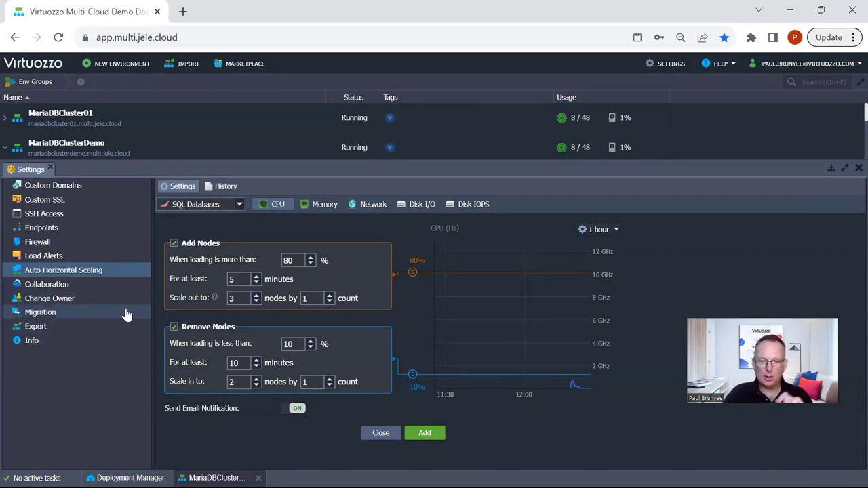
Step: Check the migration target regions and export options of MariaDBClusterDemo, and close its settings with the environment collapsed
left_click(47, 314)
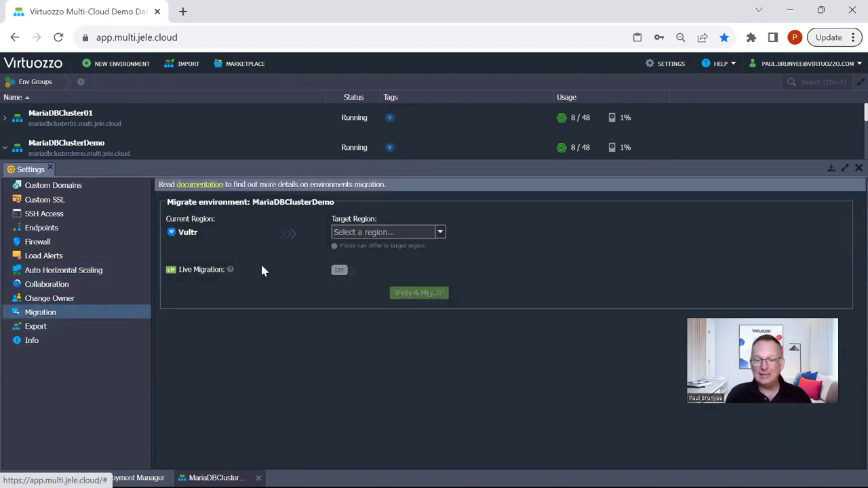
left_click(440, 232)
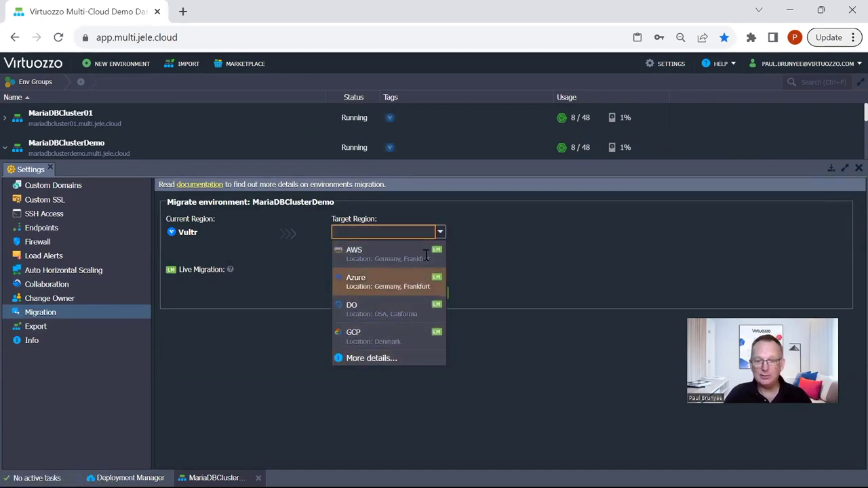
left_click(440, 232)
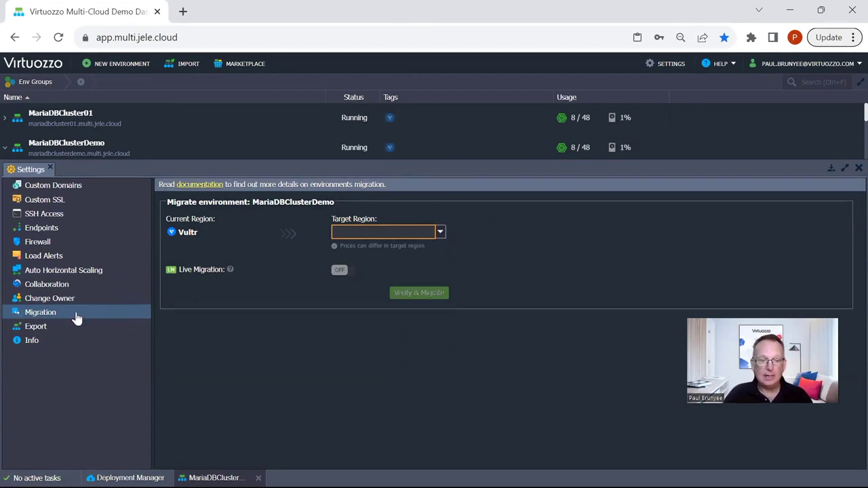
left_click(39, 328)
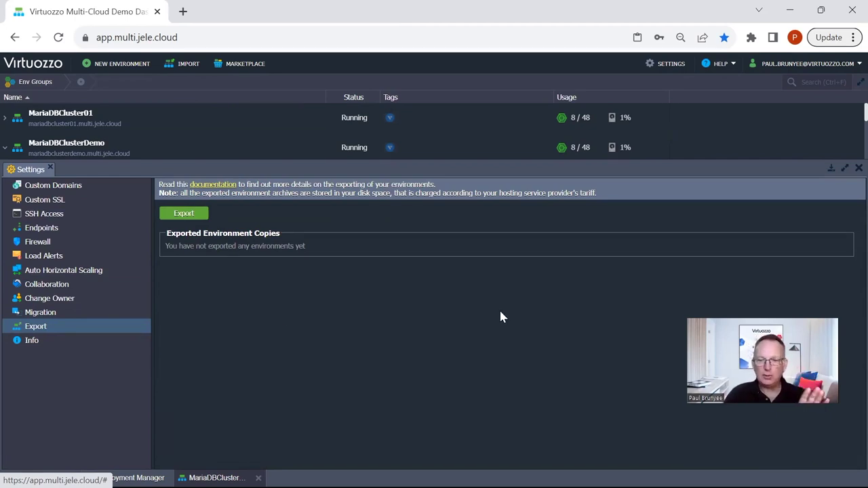
left_click(858, 168)
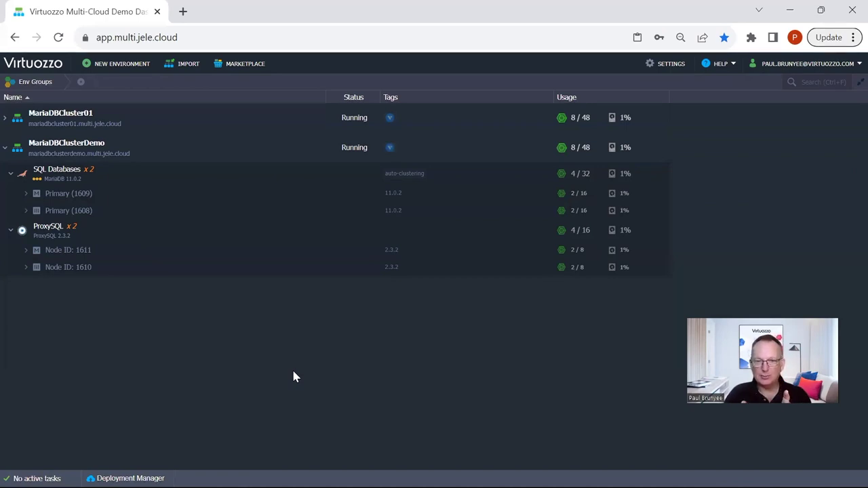
left_click(5, 151)
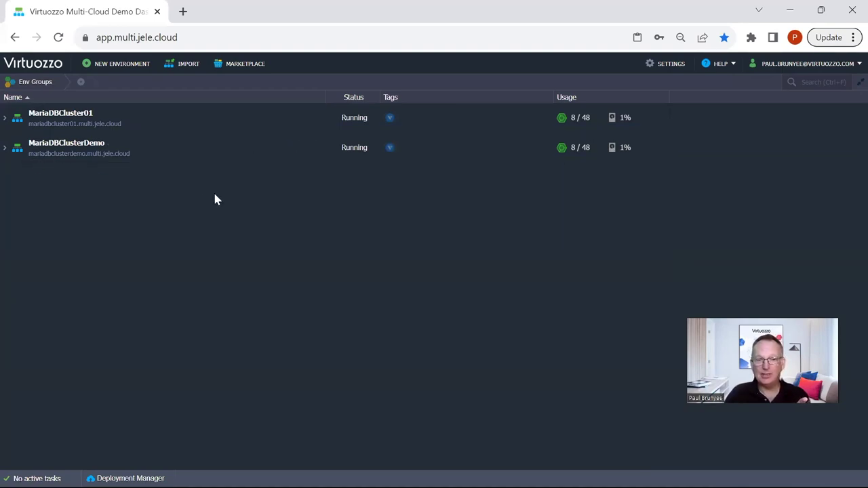
Step: Browse the full Applications category of the Marketplace through to page 3
left_click(243, 64)
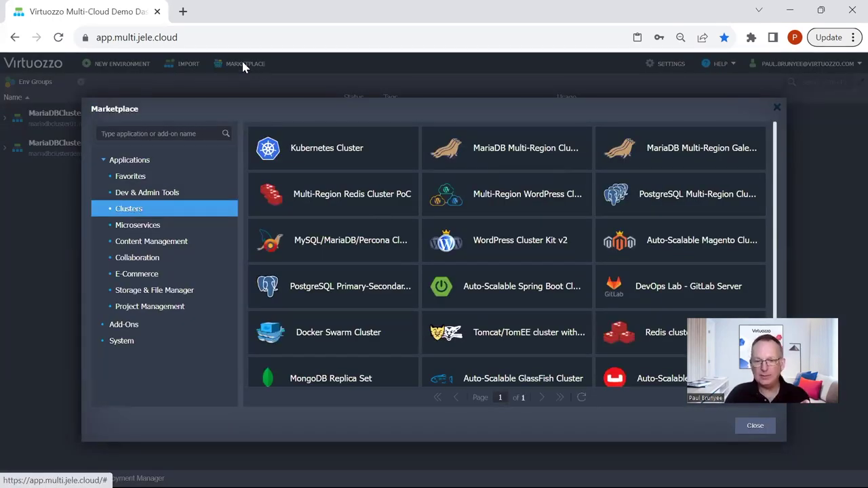
left_click(127, 160)
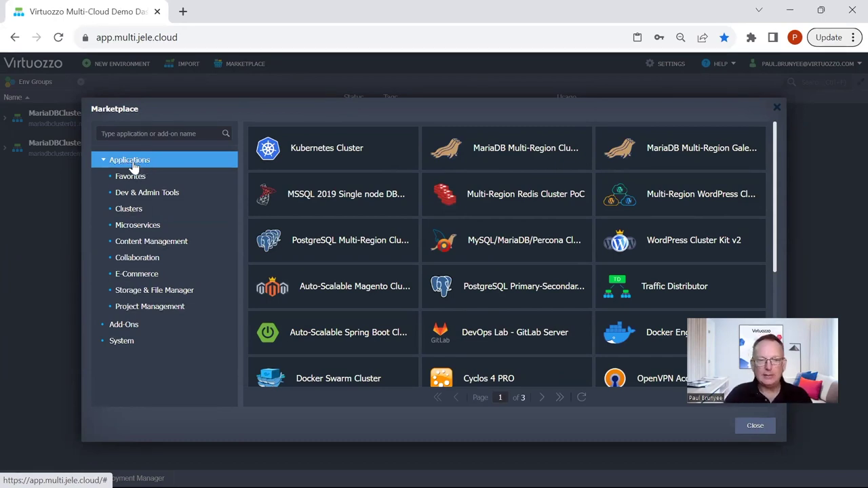
mouse_move(493, 309)
scroll(493, 309, "down", 3)
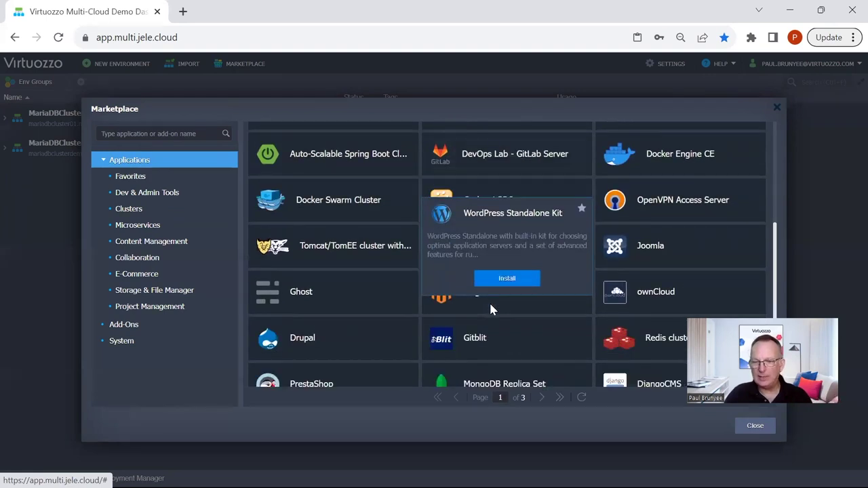
left_click(542, 399)
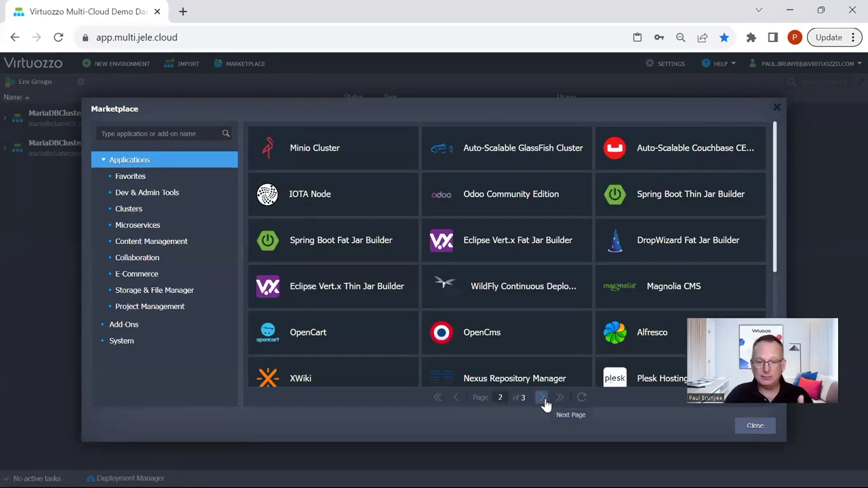
left_click(544, 400)
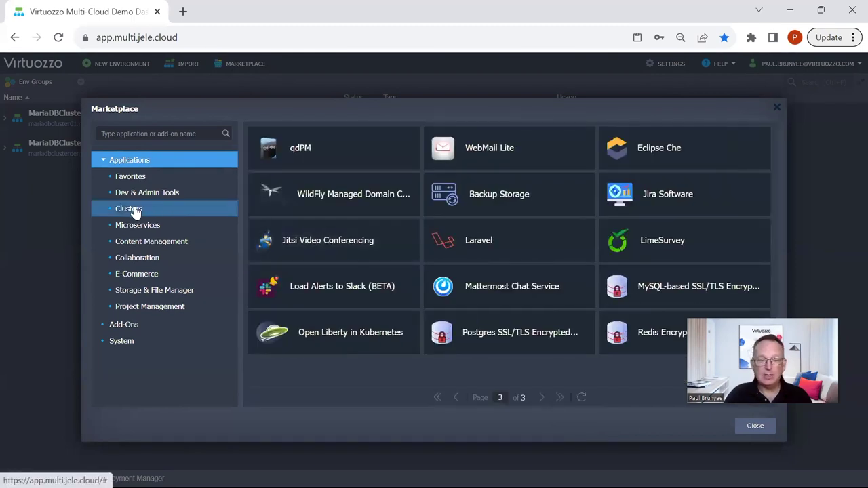
Step: Open the installation of the MariaDB Multi-Region Cluster from the Marketplace's Clusters category and check the help note on its Regions
left_click(135, 210)
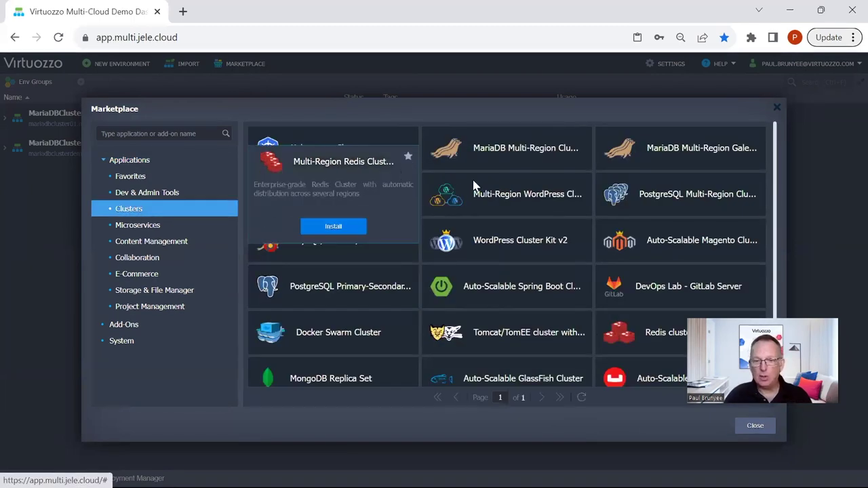
mouse_move(531, 134)
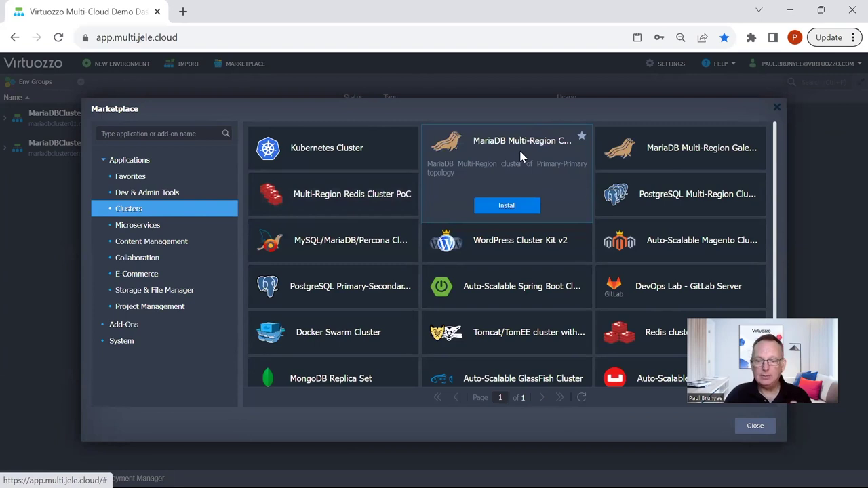
mouse_move(729, 143)
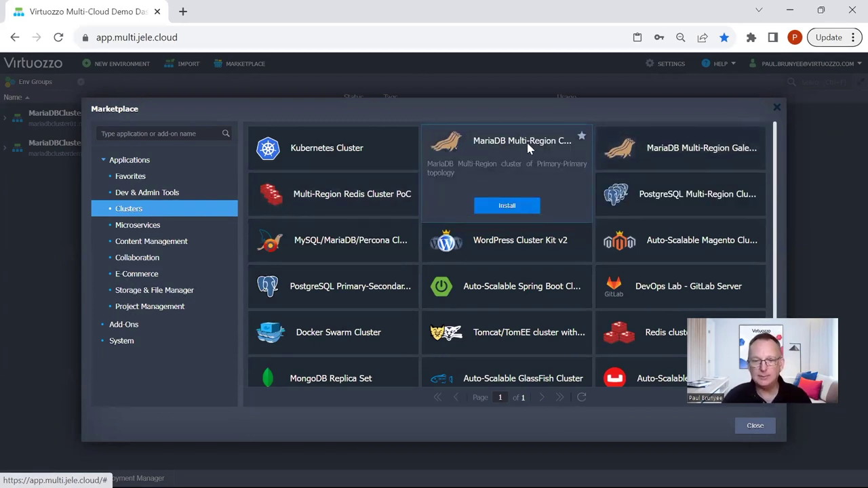
left_click(507, 205)
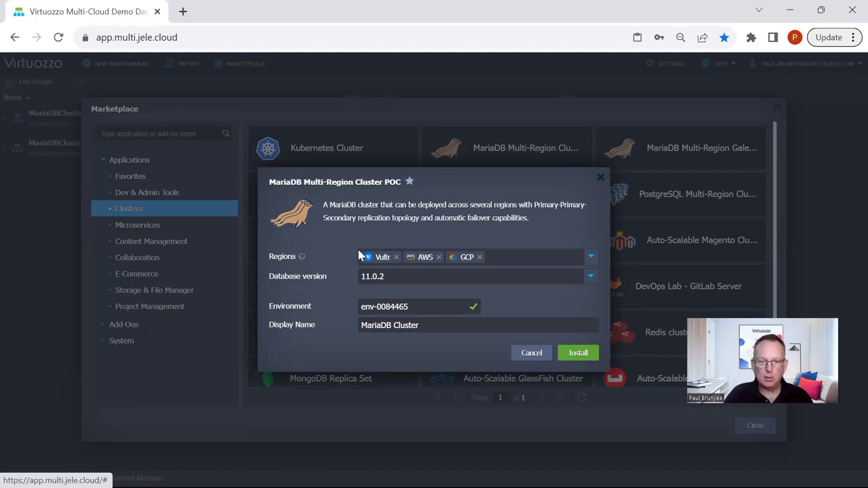
mouse_move(301, 258)
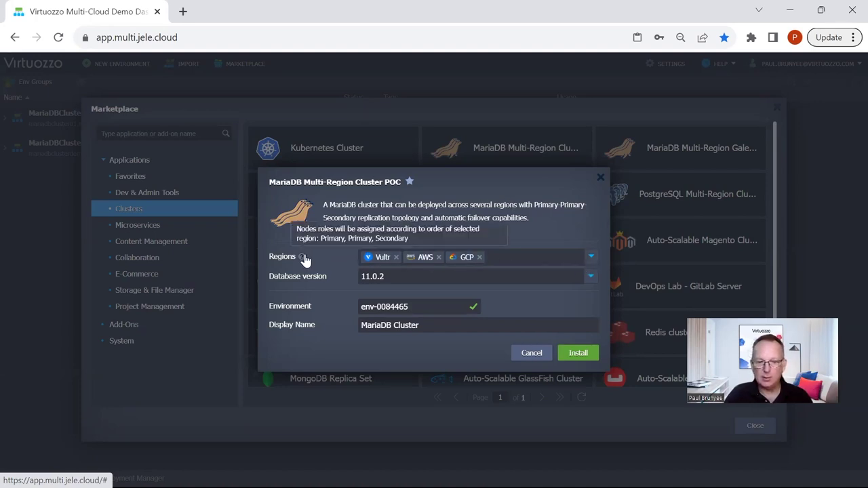
Step: Remove AWS and GCP from the cluster's regions and add both back in that order after Vultr
left_click(591, 259)
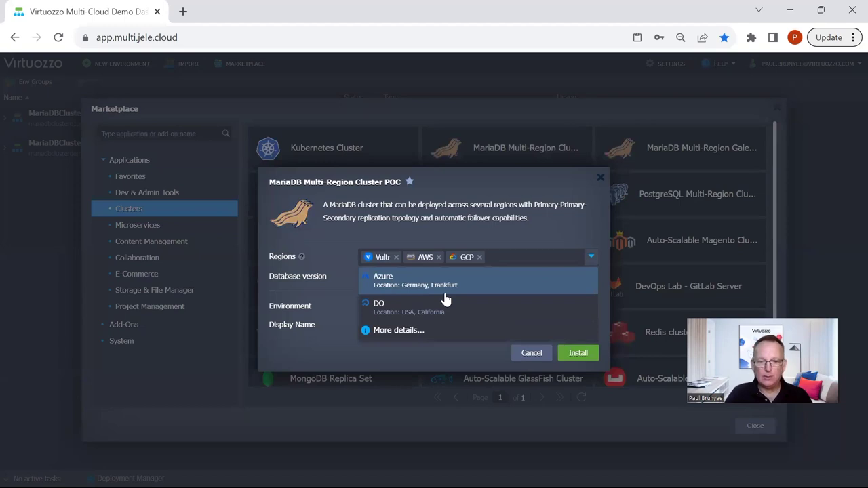
left_click(438, 258)
left_click(438, 257)
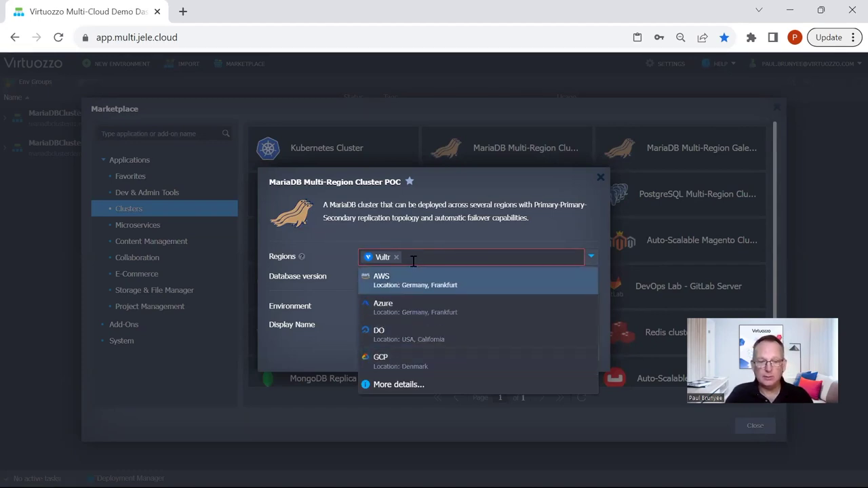
left_click(413, 287)
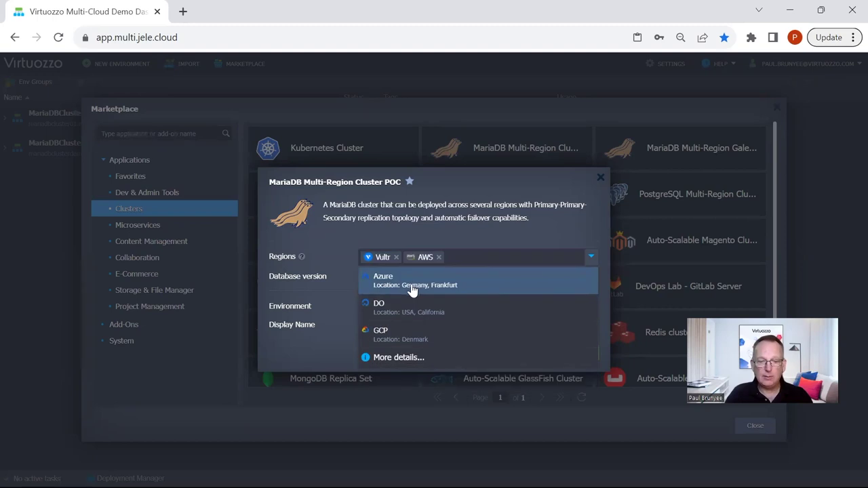
left_click(393, 339)
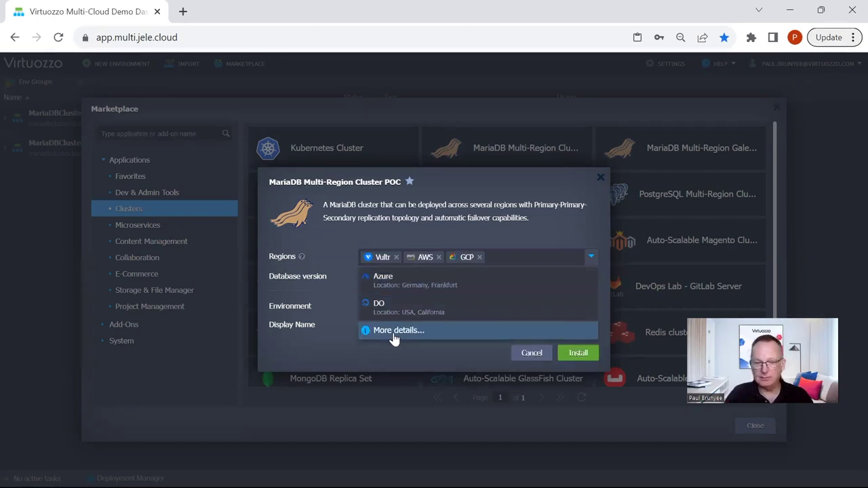
left_click(326, 353)
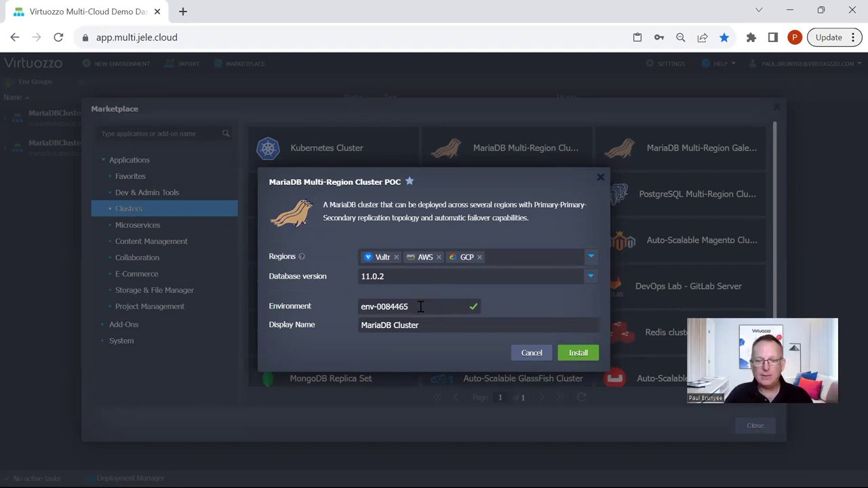
Step: Set the multi-region cluster's environment name to MariaDBClusterDemoMR
left_click_drag(421, 306, 358, 309)
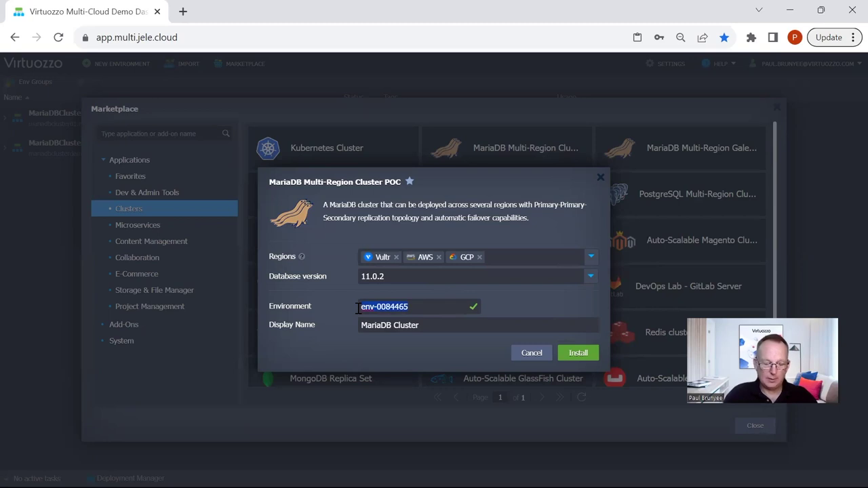
type("MariaDB")
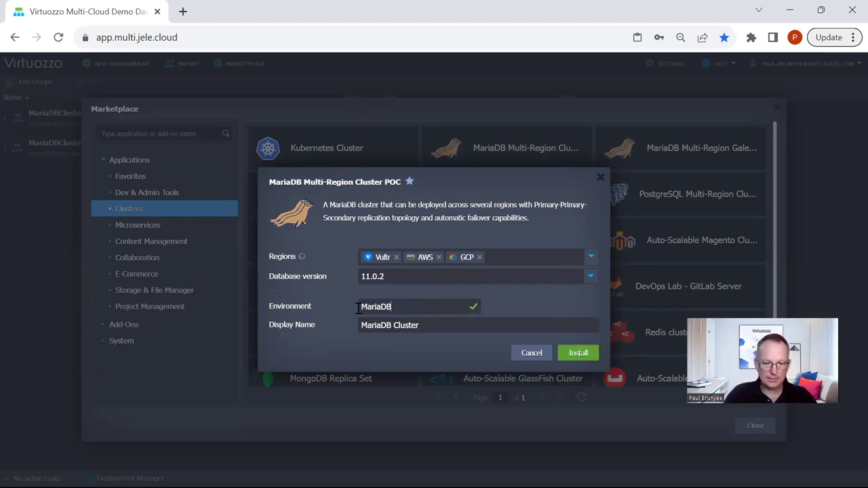
type("Clust")
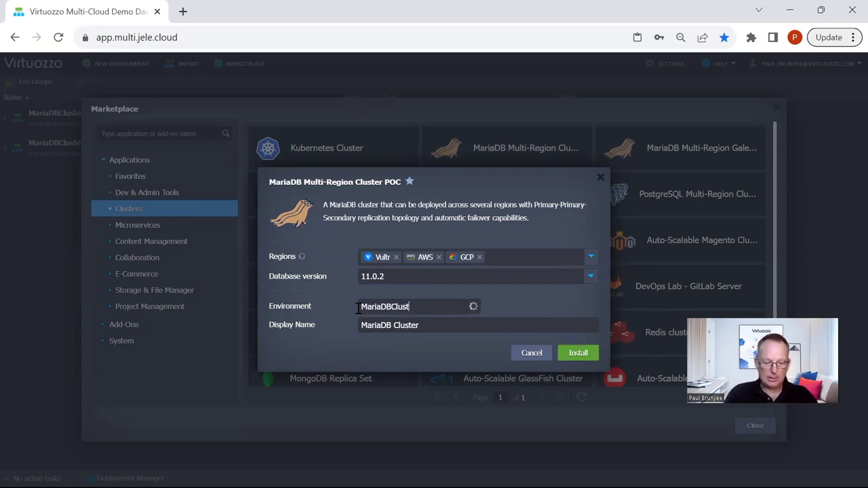
type("erDemoMR")
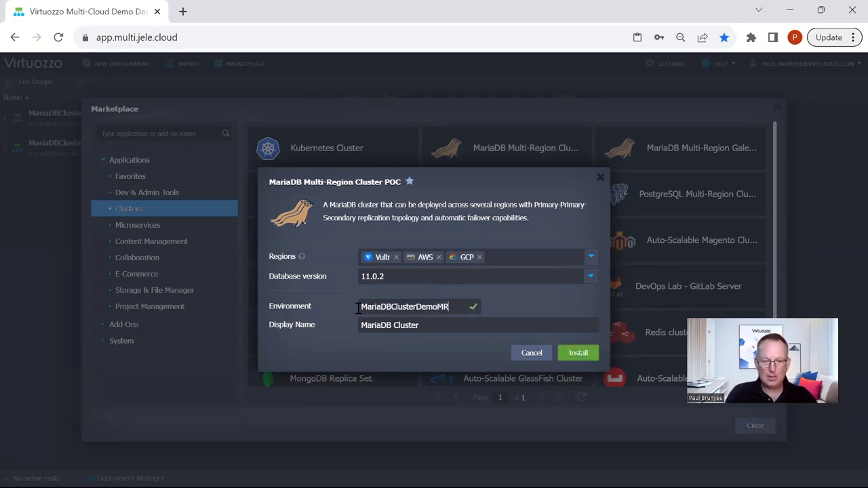
Step: Install the MariaDB multi-region cluster and return to the environment list, dismissing the information notice and closing the Marketplace
left_click(577, 352)
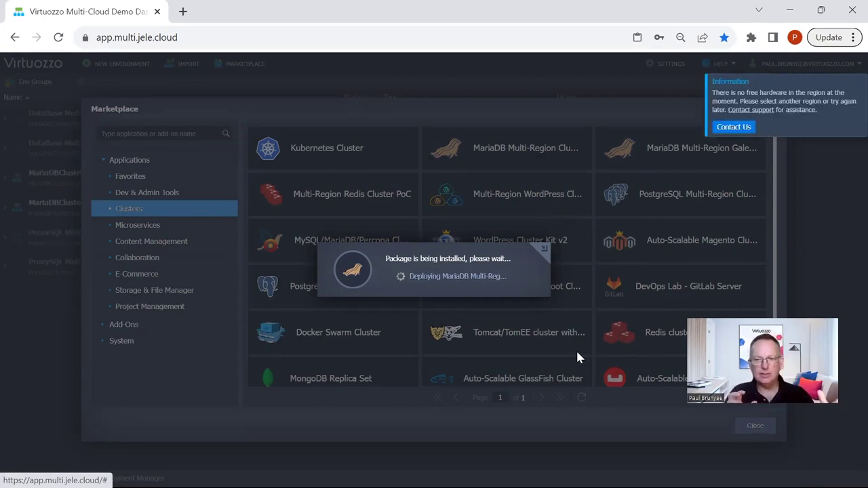
mouse_move(825, 119)
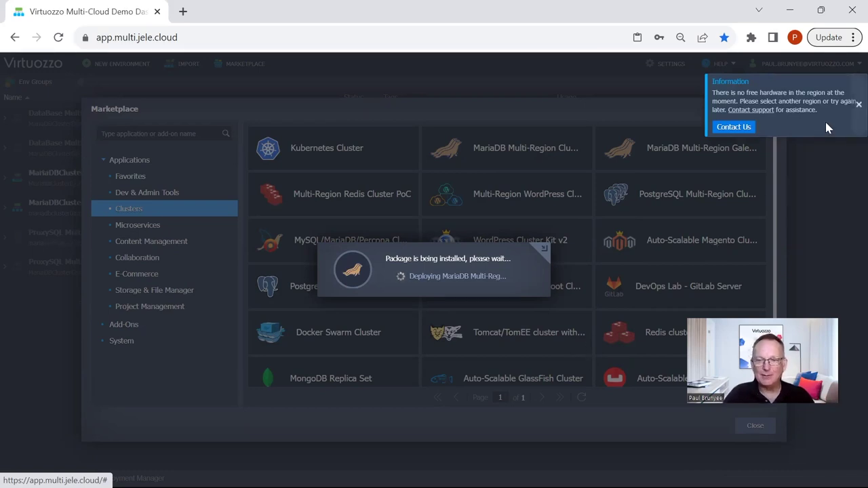
left_click(859, 104)
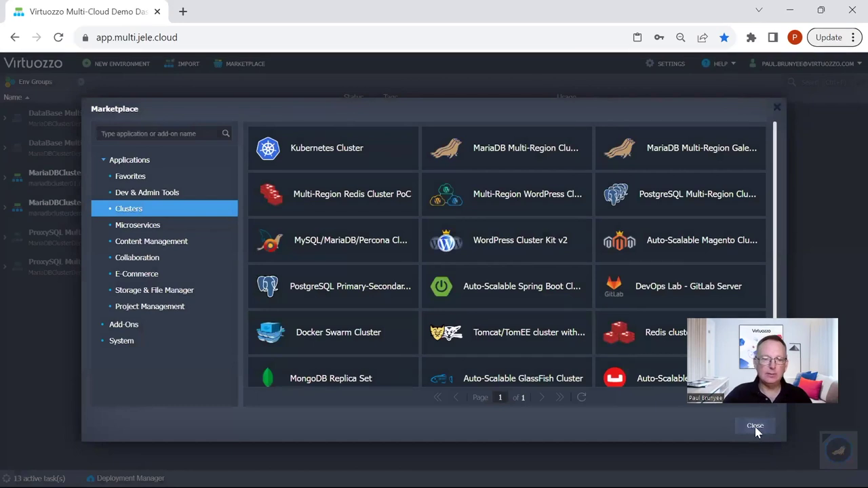
left_click(754, 426)
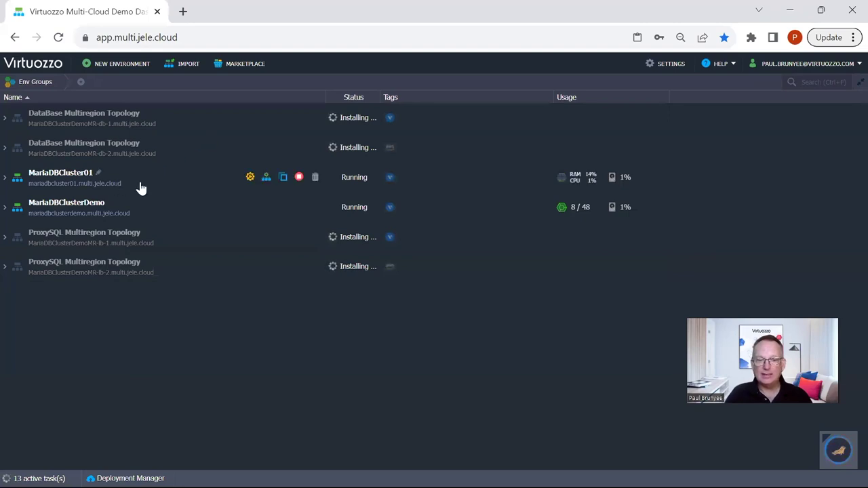
Step: Check the environment settings of MariaDBCluster01 and the add-ons of its SQL Databases nodes, closing both views
left_click(250, 177)
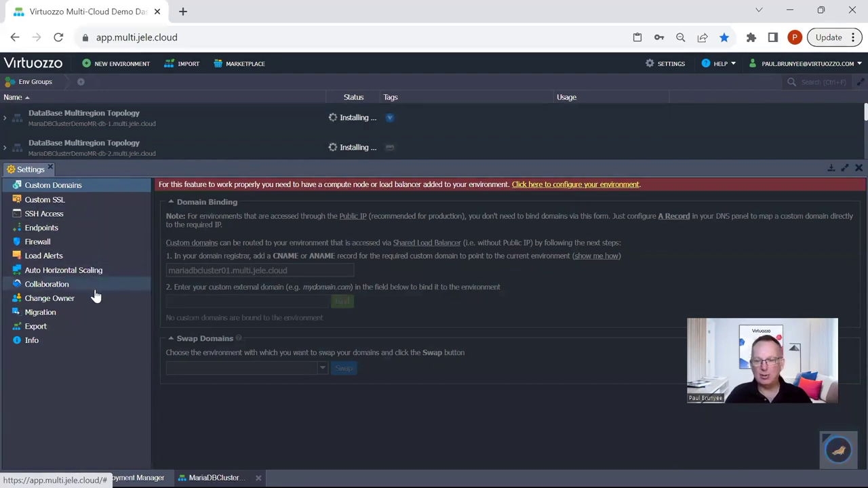
left_click(859, 168)
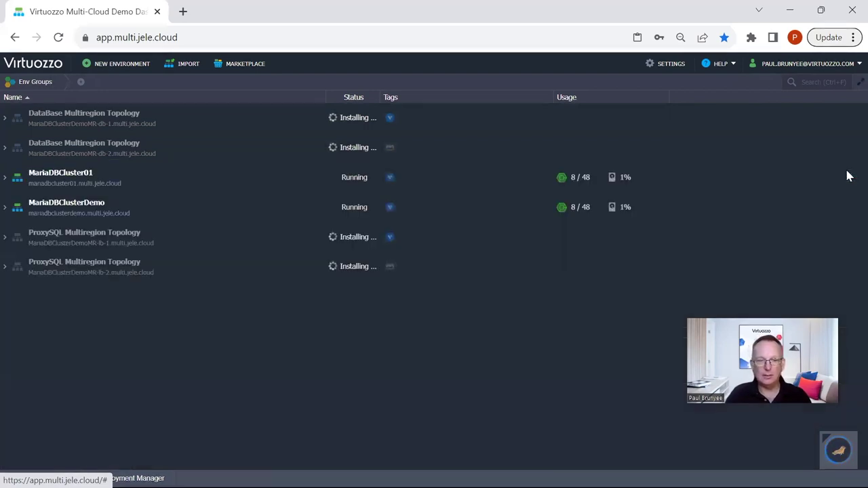
left_click(5, 178)
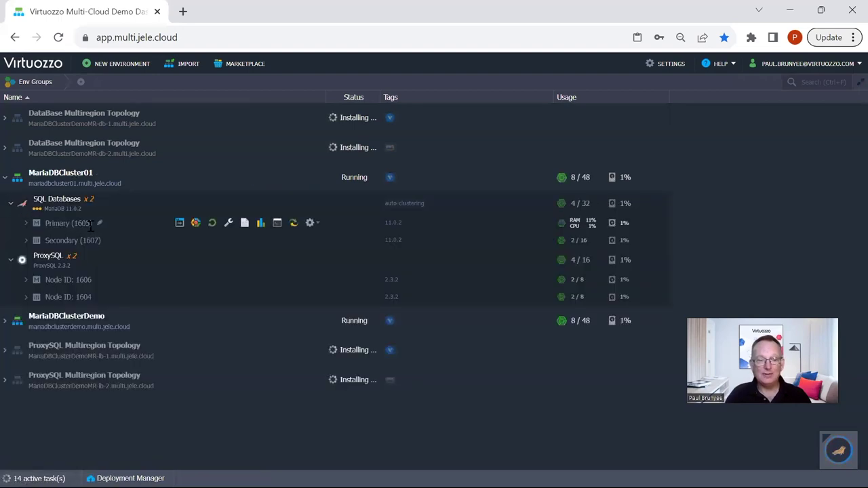
left_click(195, 223)
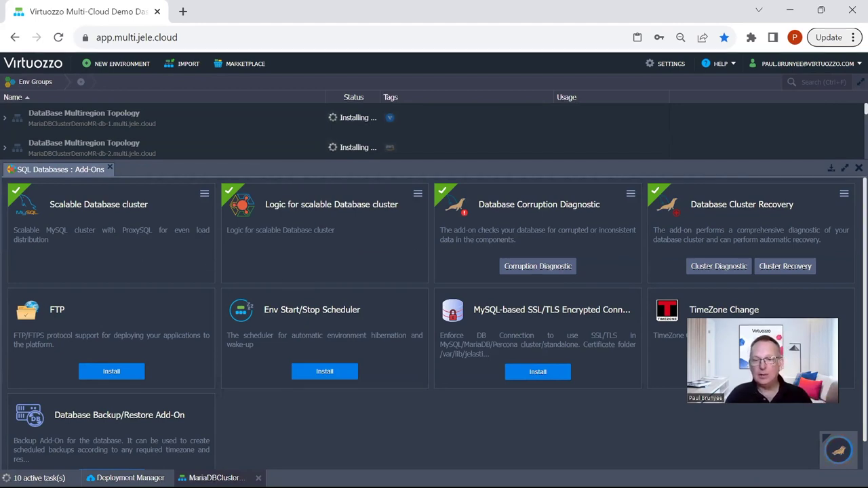
left_click(858, 168)
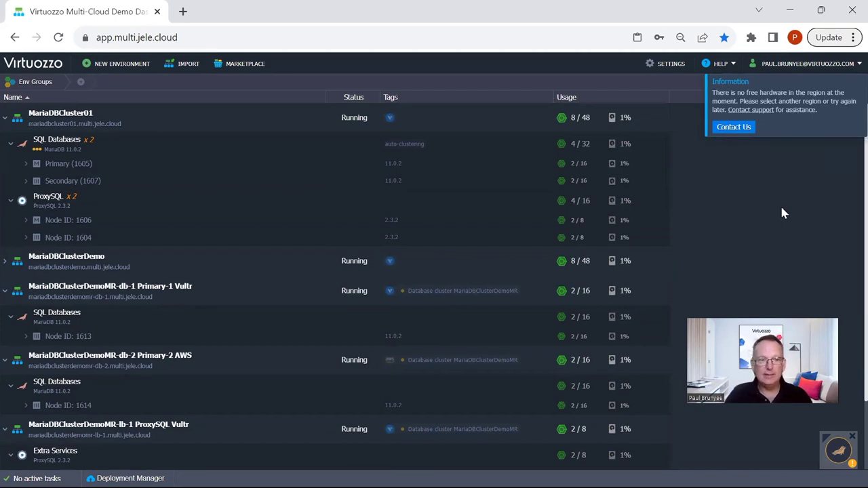
Step: Collapse MariaDBCluster01 and the four MariaDBClusterDemoMR database and ProxySQL environments on Vultr and AWS to review the list
left_click(5, 118)
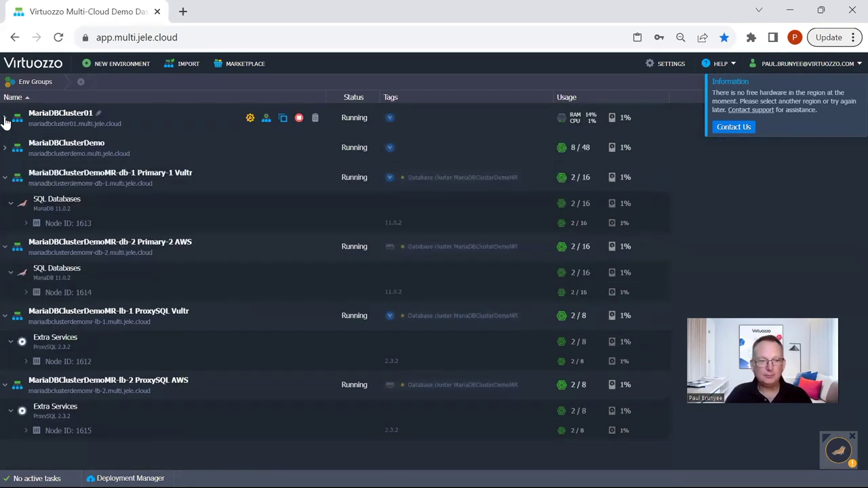
left_click(5, 181)
left_click(5, 207)
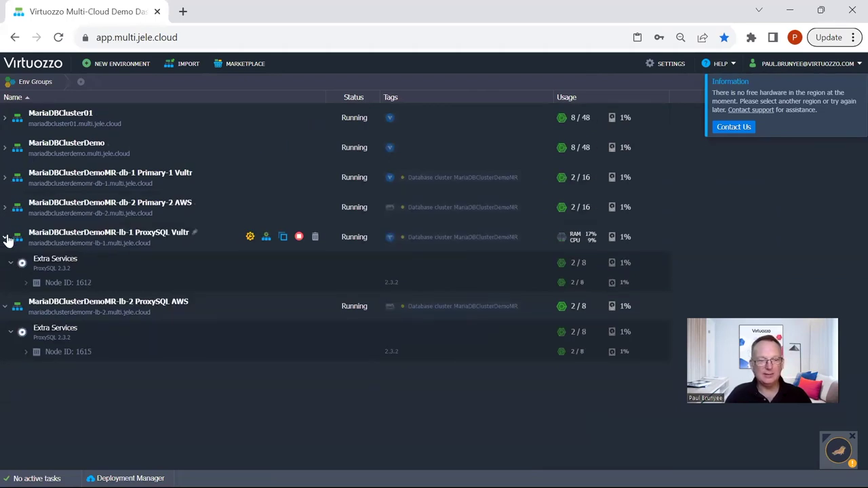
left_click(6, 239)
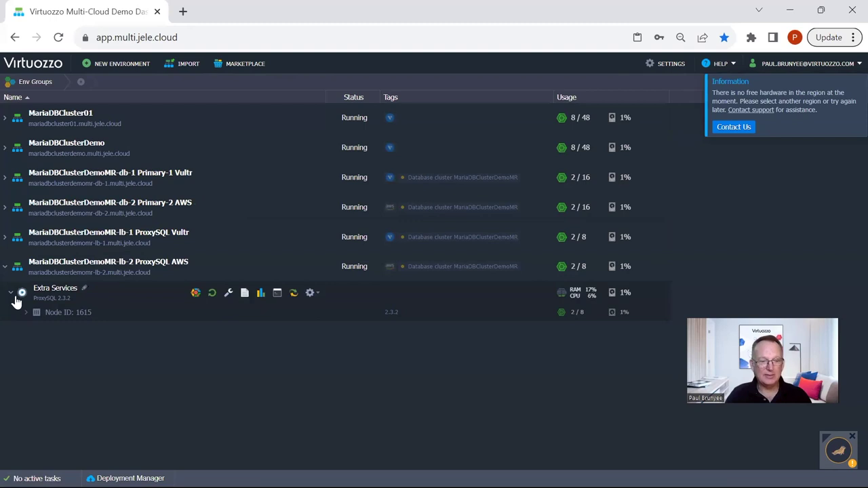
left_click(5, 268)
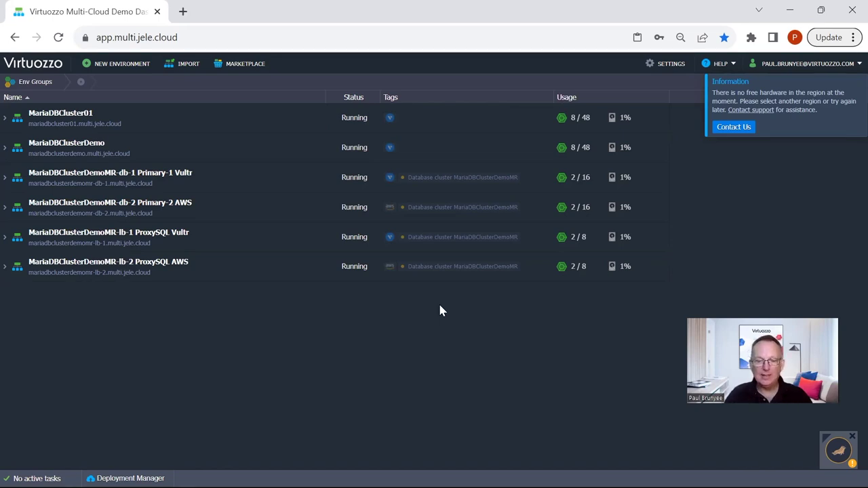
Step: Switch to the PowerPoint presentation and start the slide show from the contact slide, number 32
left_click(554, 471)
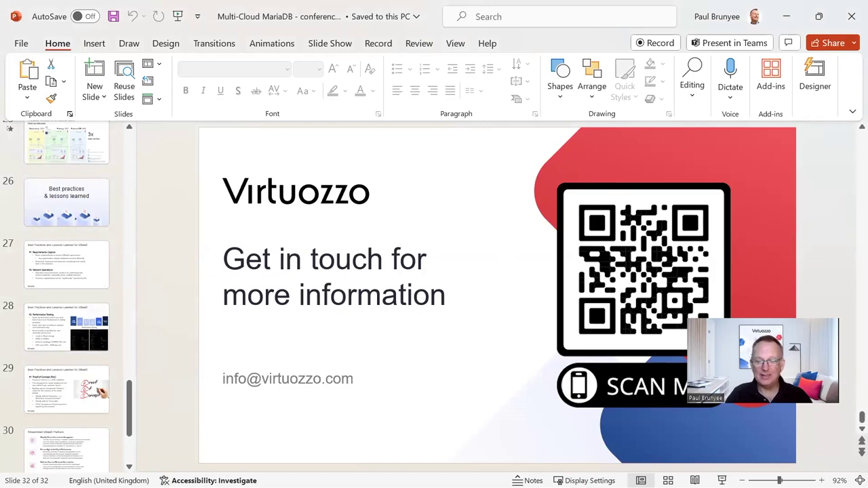
left_click(722, 480)
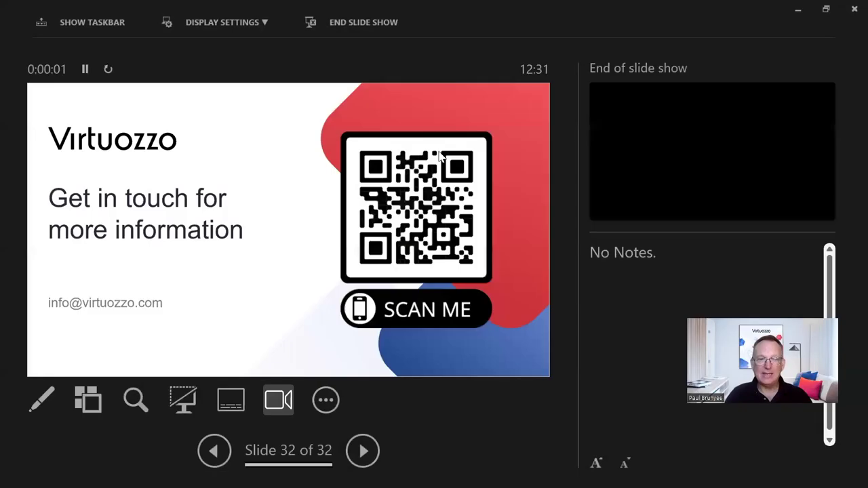